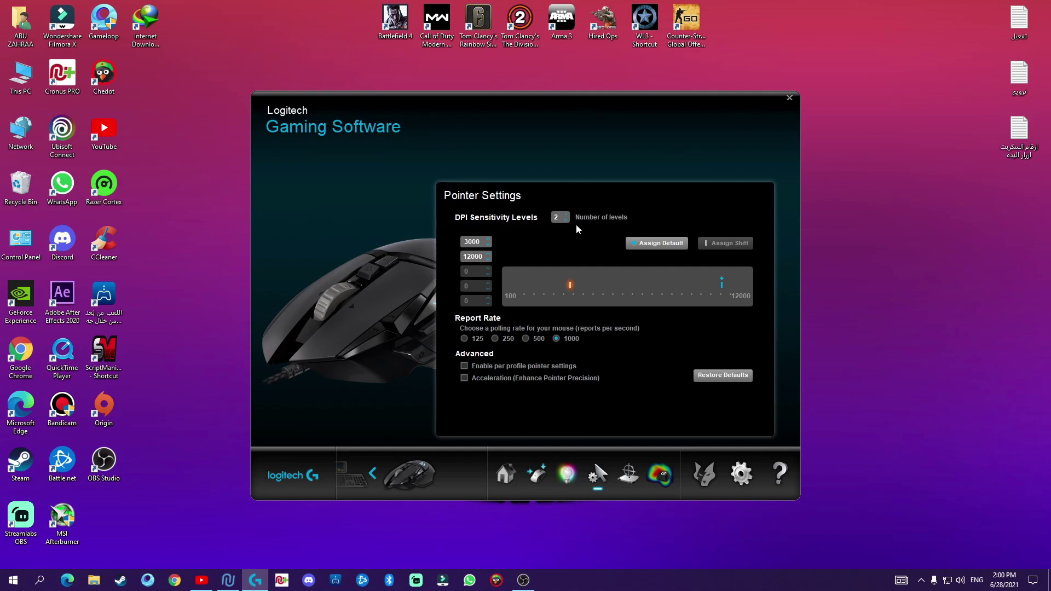
Review the two DPI sensitivity levels in the mouse's pointer settings and close Logitech Gaming Software.
click(465, 241)
click(468, 255)
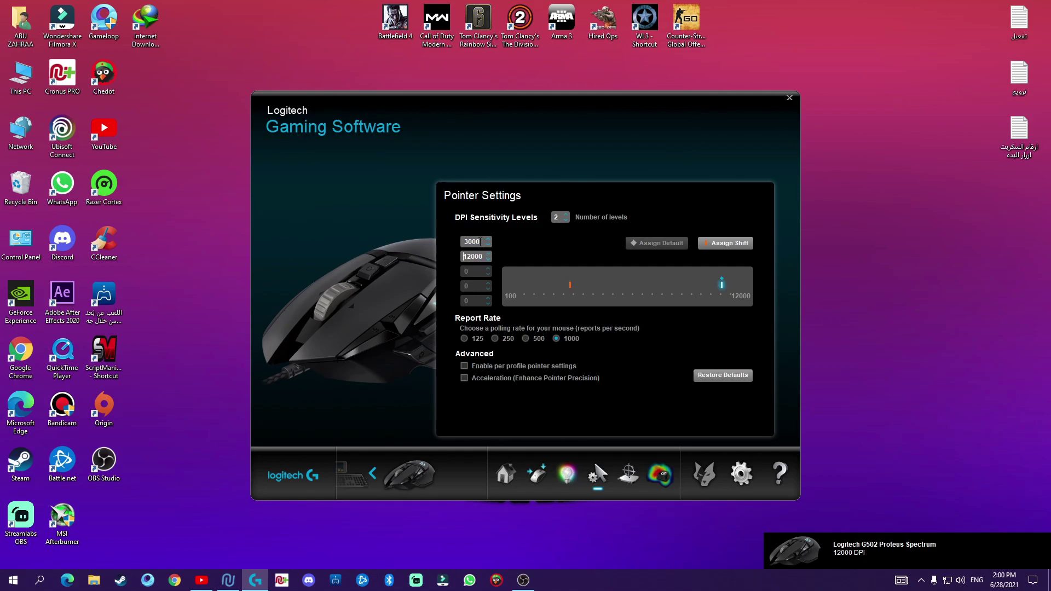
click(480, 243)
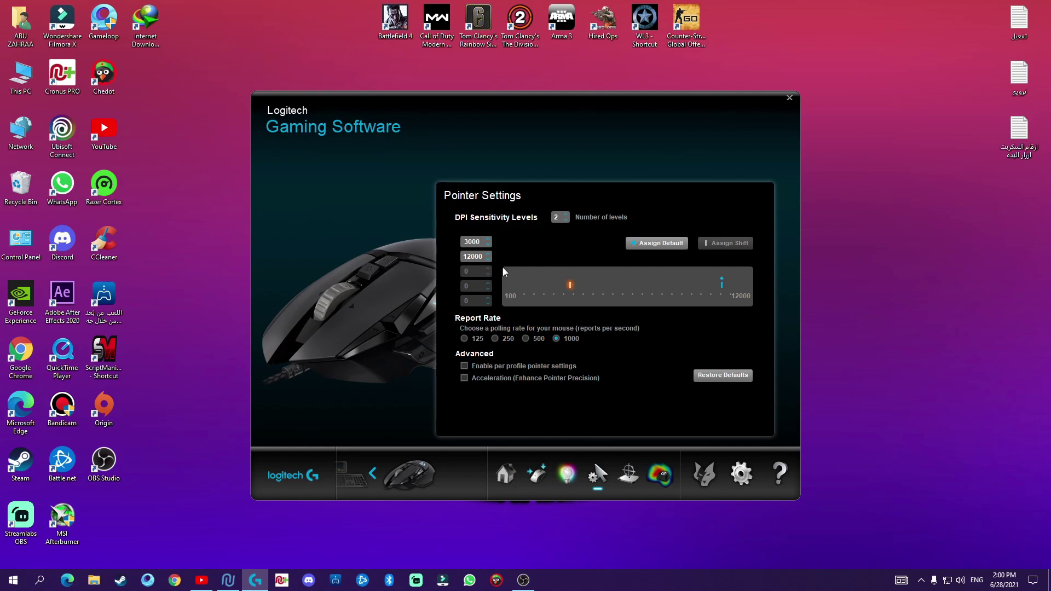
click(491, 241)
click(790, 98)
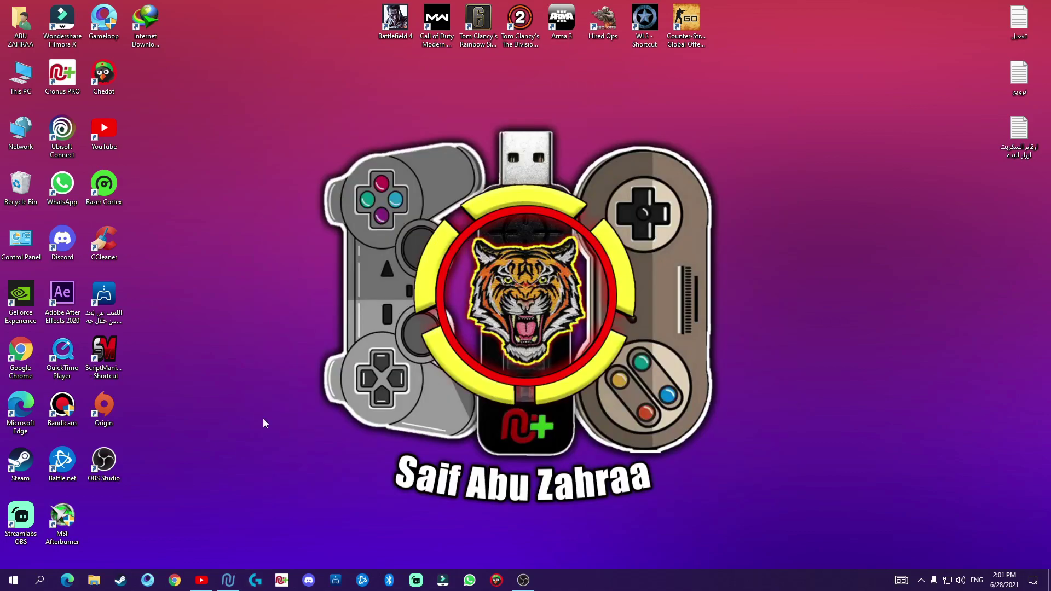
Switch to Zen Studio and open the warzon_1.38 GPC script from Local Disk (F:) in the compiler.
click(228, 581)
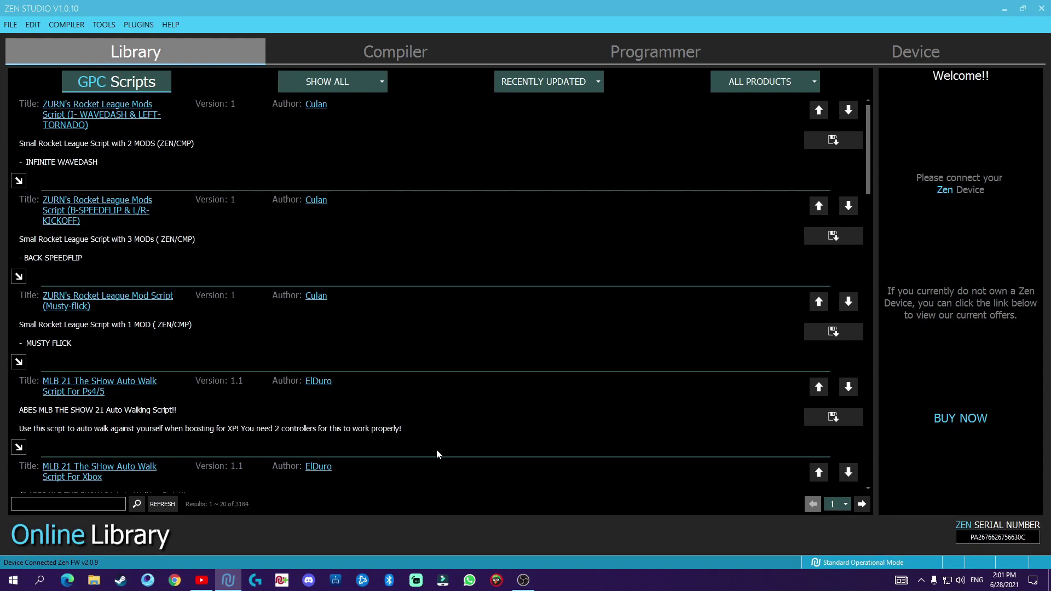
click(395, 58)
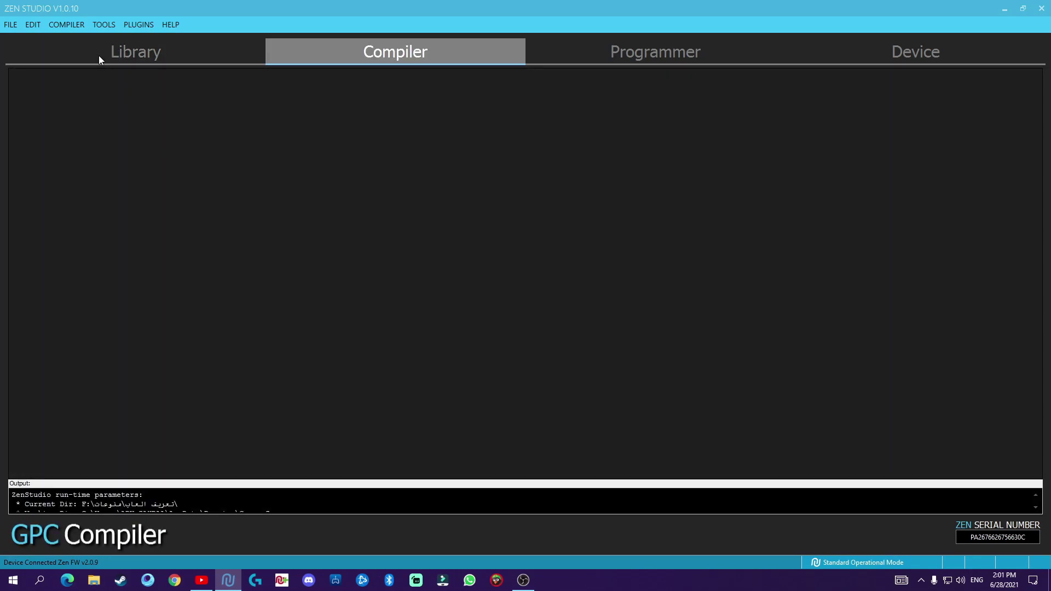
click(17, 25)
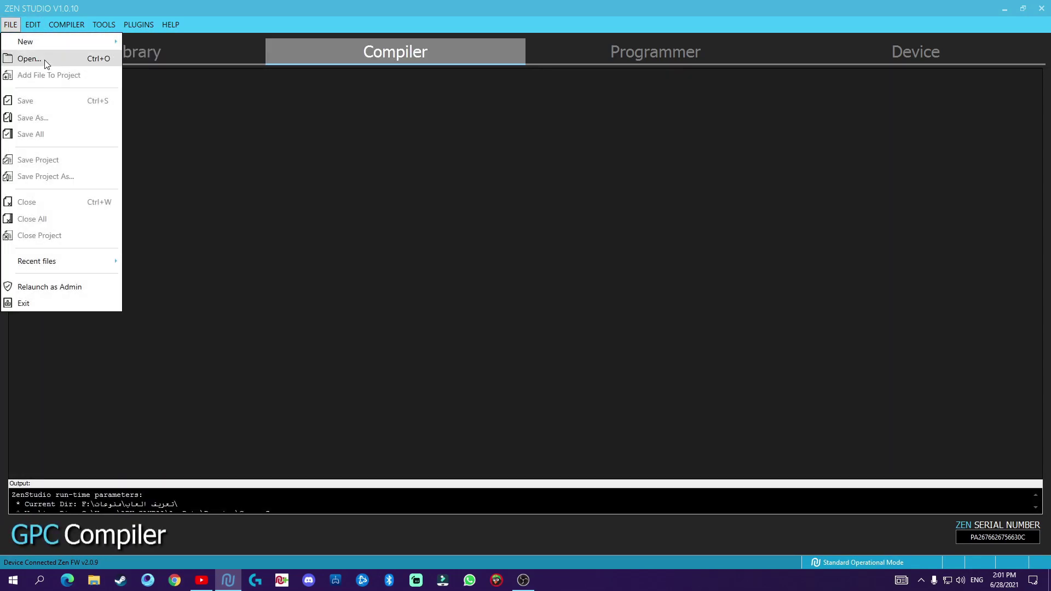
click(25, 57)
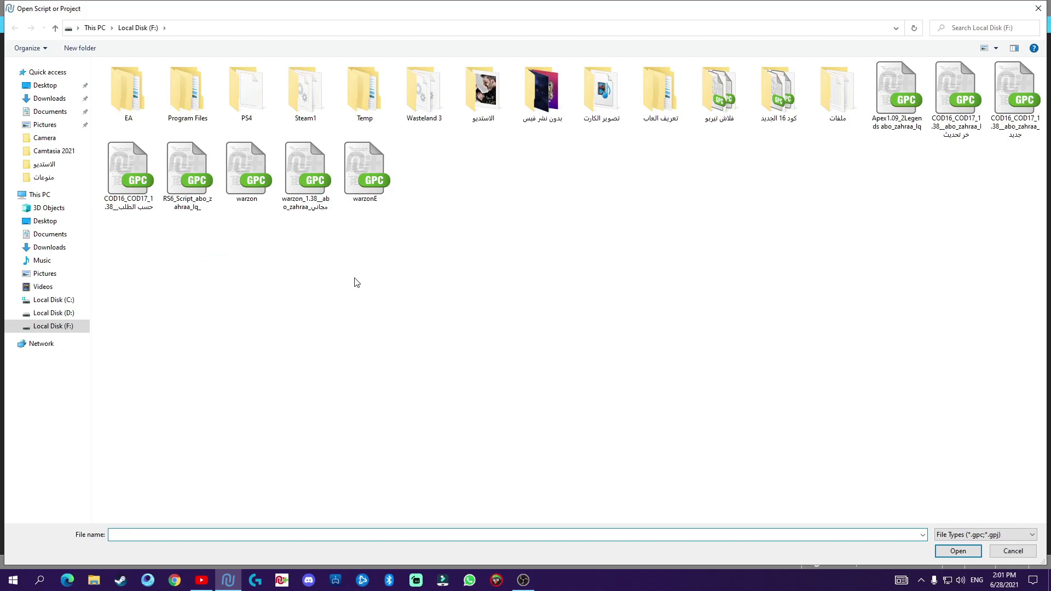
double_click(311, 198)
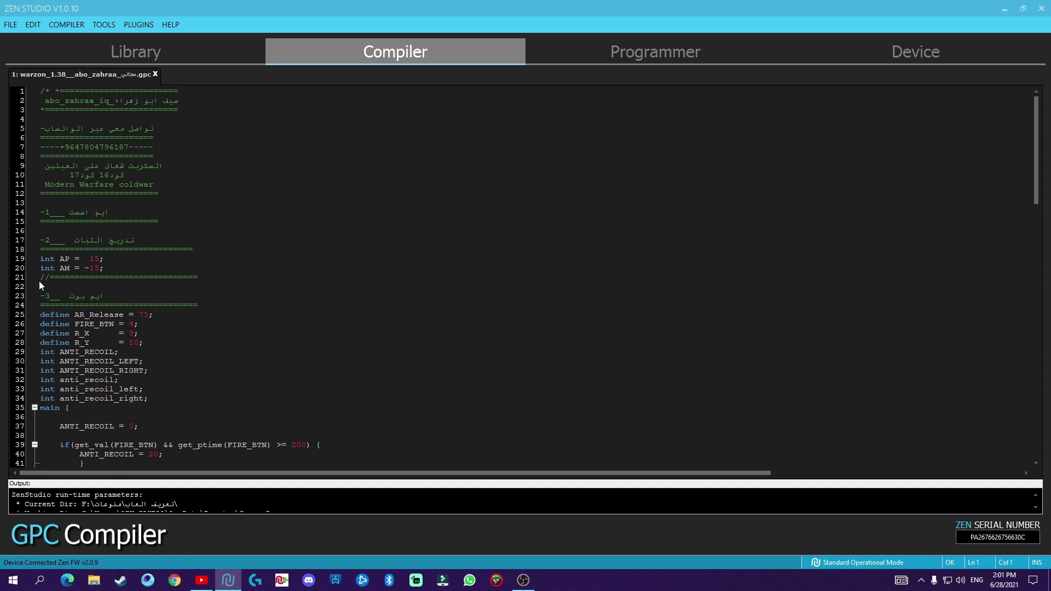
Select XBOX 360 as the emulator output protocol in the Zen device settings.
click(906, 55)
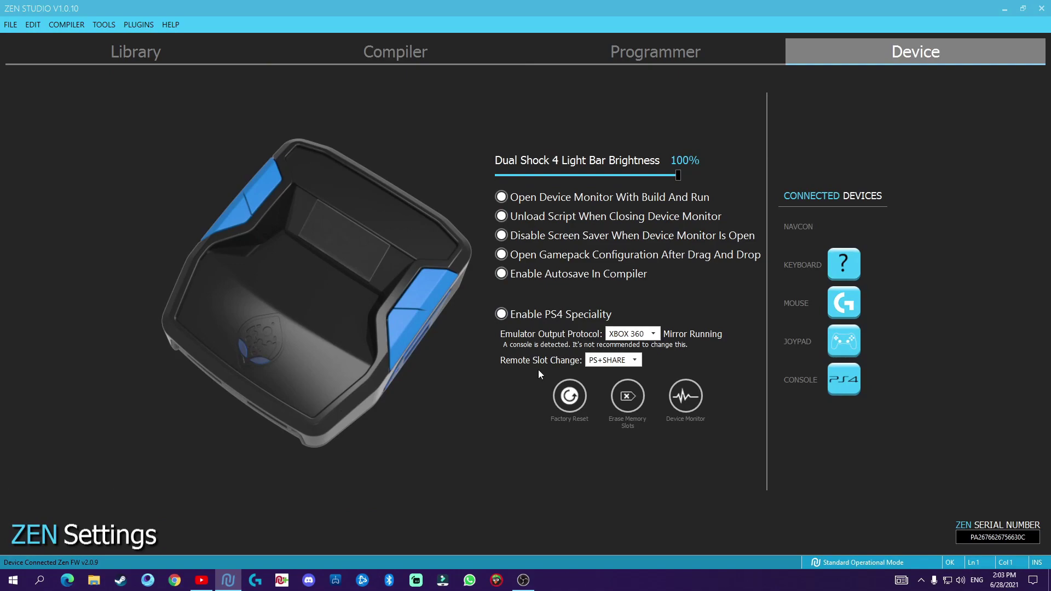
click(657, 335)
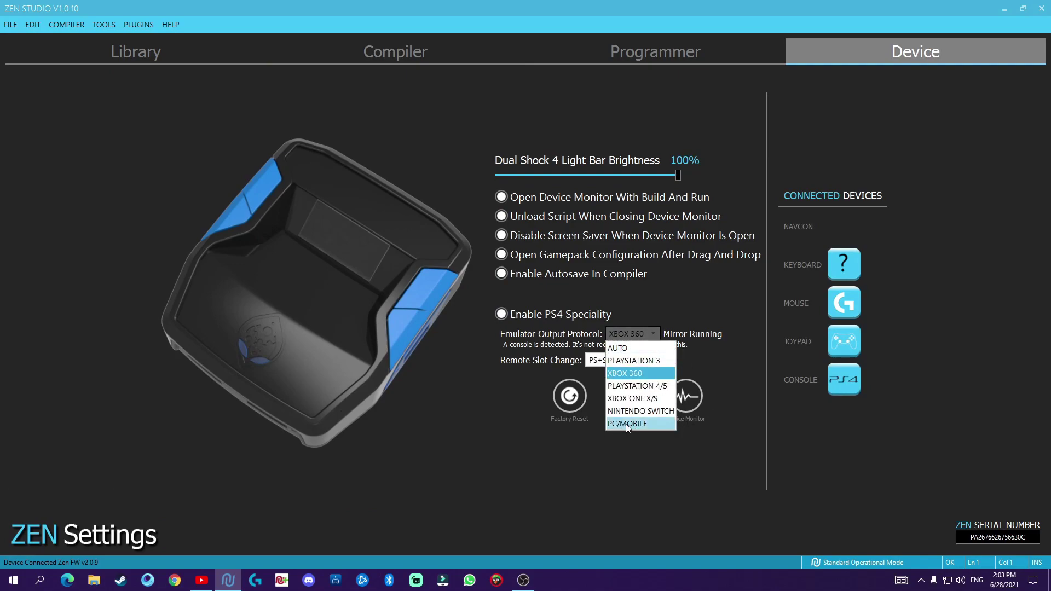
click(655, 374)
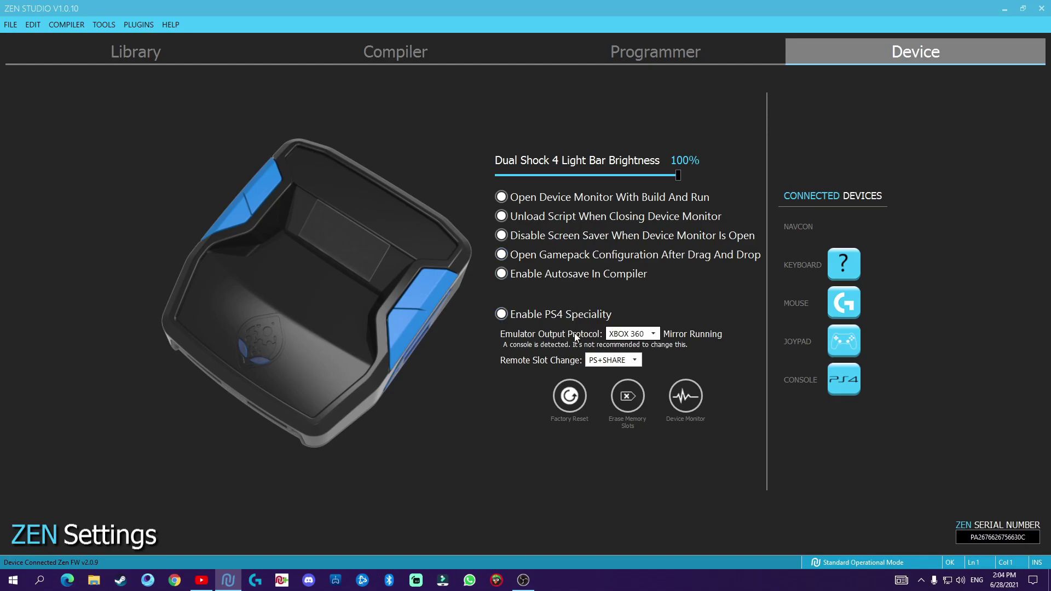
Review the script's aim assist heading and the ANTI_RECOIL values in its three fire-duration conditions.
click(383, 57)
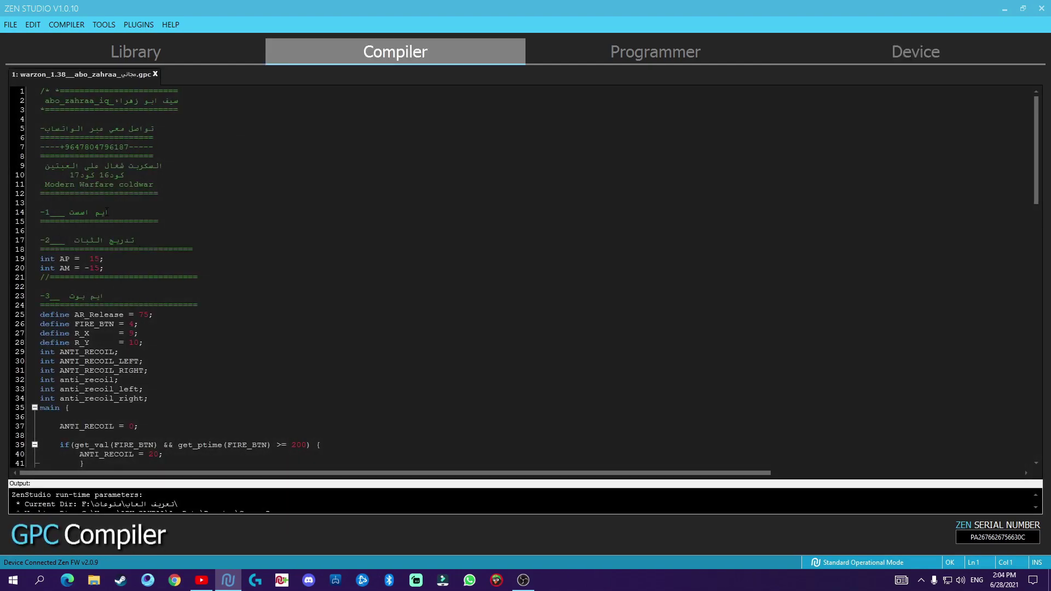
drag(113, 213, 69, 213)
drag(1037, 140, 1036, 207)
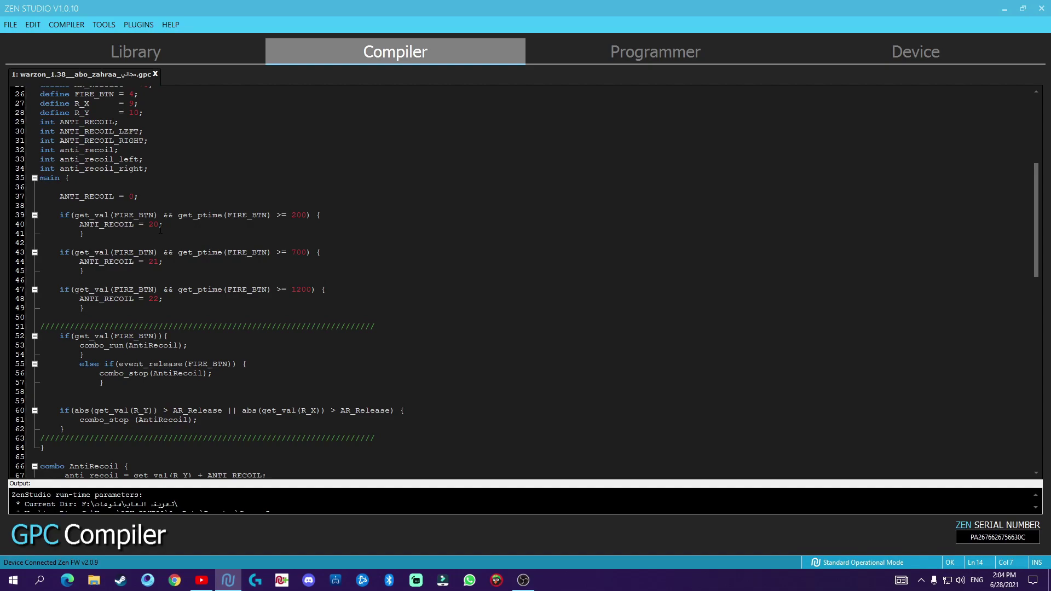
drag(160, 224, 148, 224)
drag(160, 261, 149, 262)
drag(160, 300, 149, 299)
click(664, 325)
drag(1036, 209, 1036, 142)
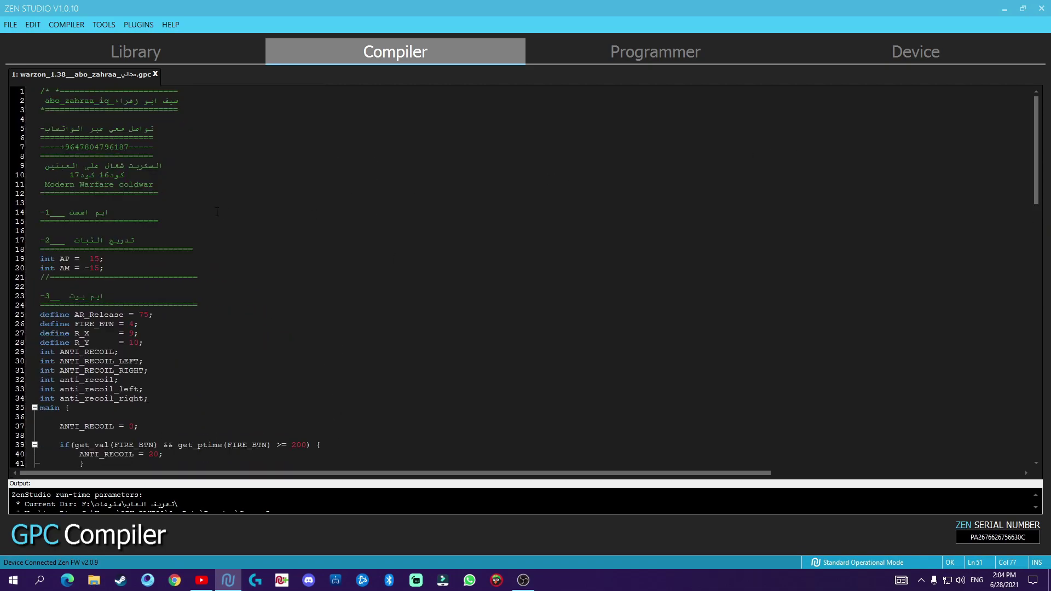
Open M&K Settings and compare the keyboard and mouse button assignments.
click(105, 26)
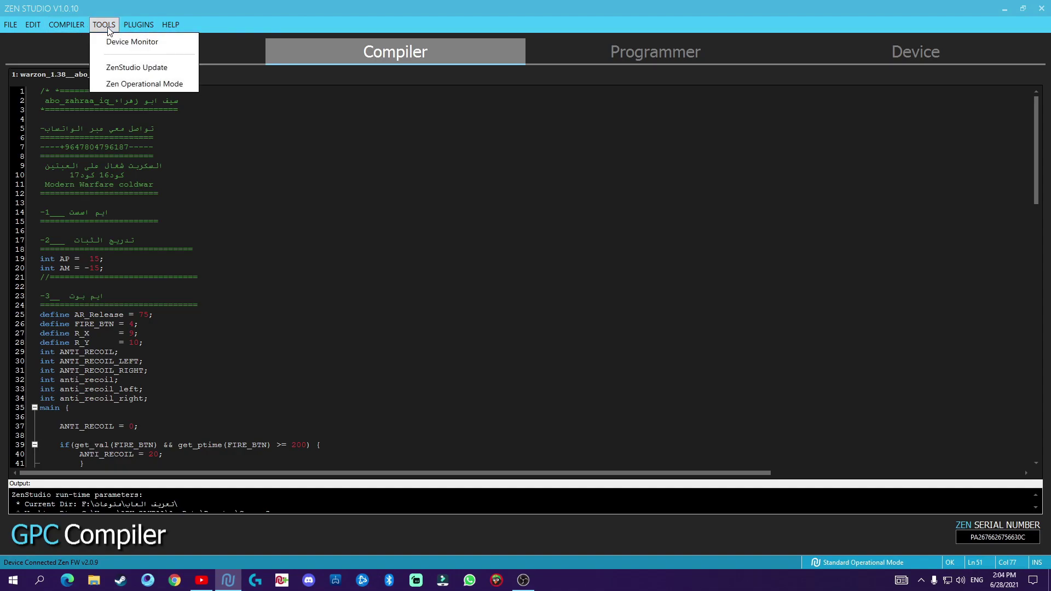
mouse_move(146, 31)
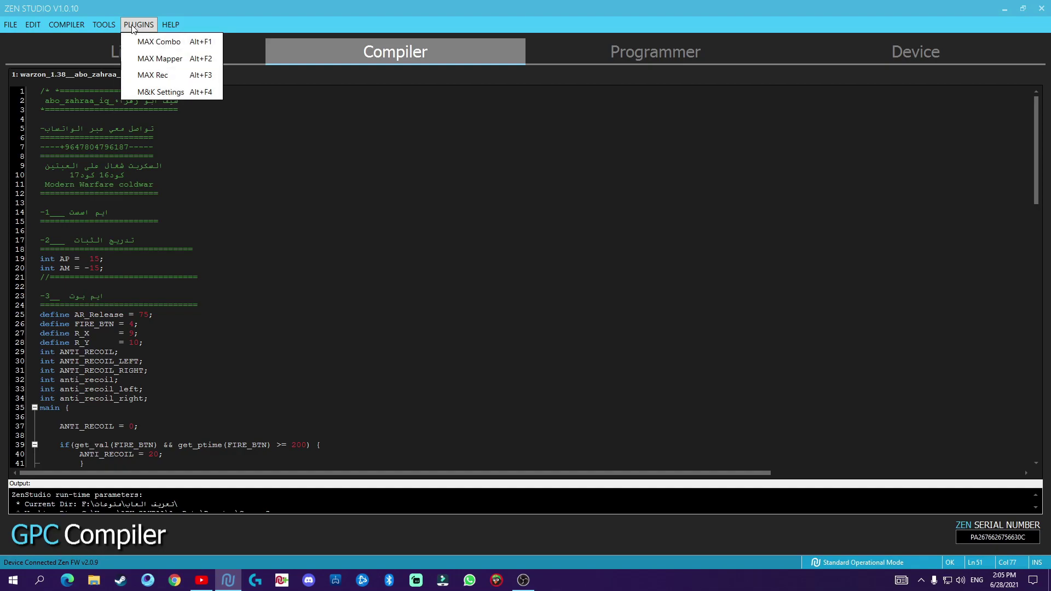
click(179, 97)
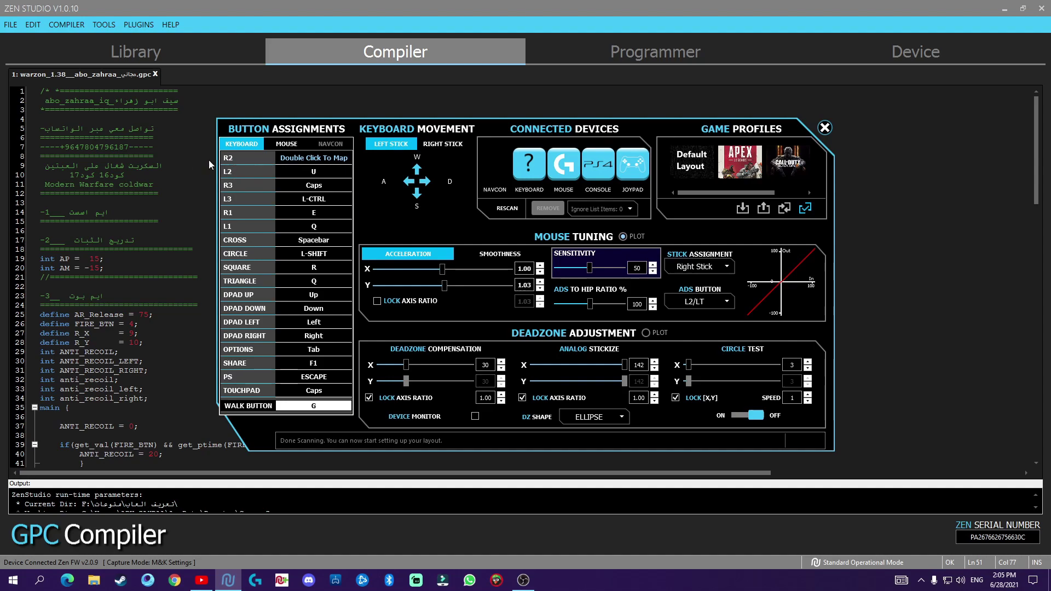
click(286, 144)
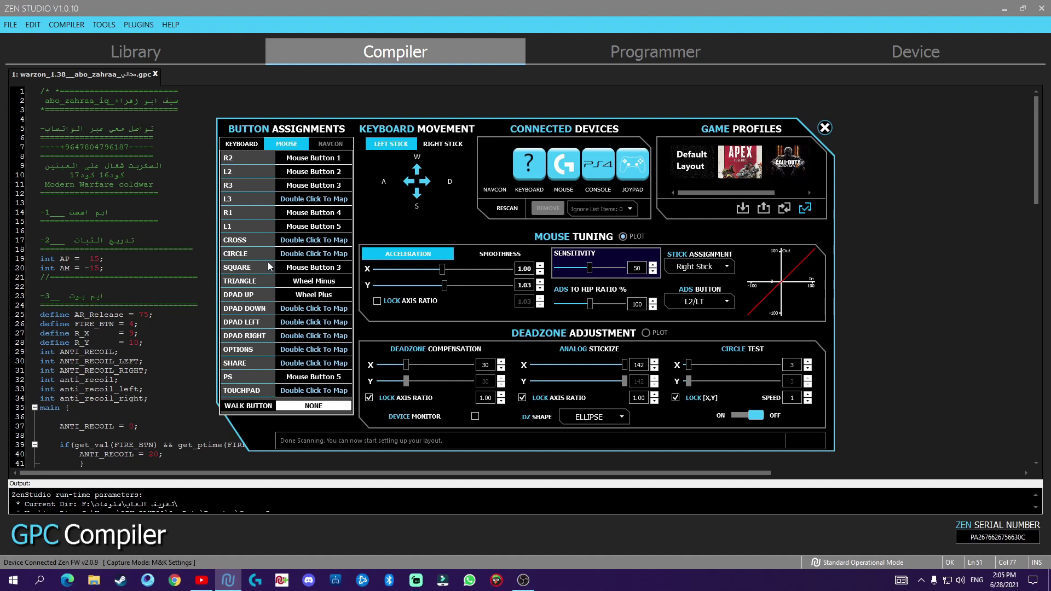
click(254, 145)
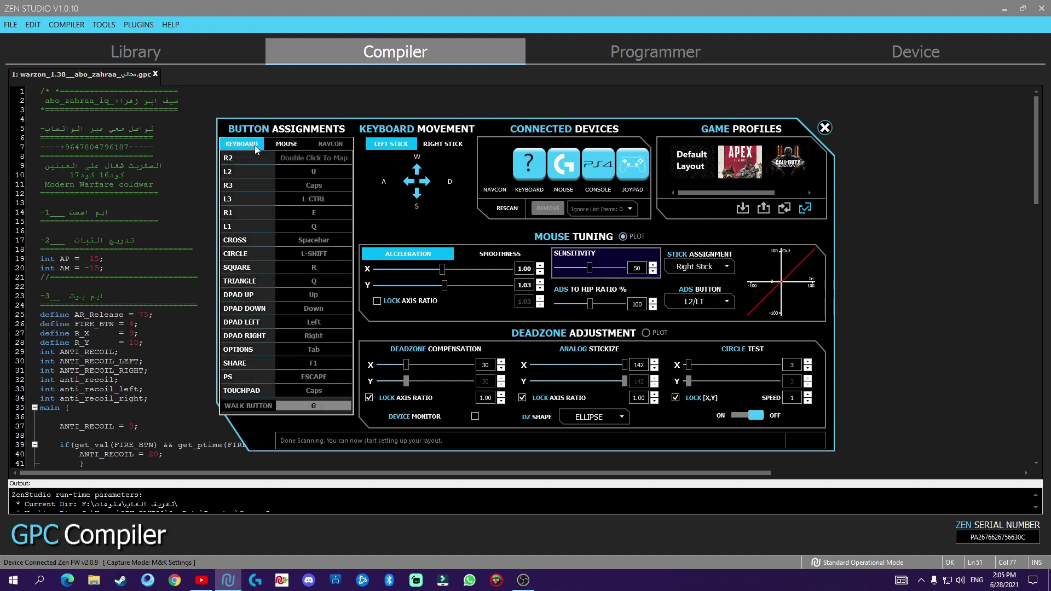
click(284, 145)
click(252, 144)
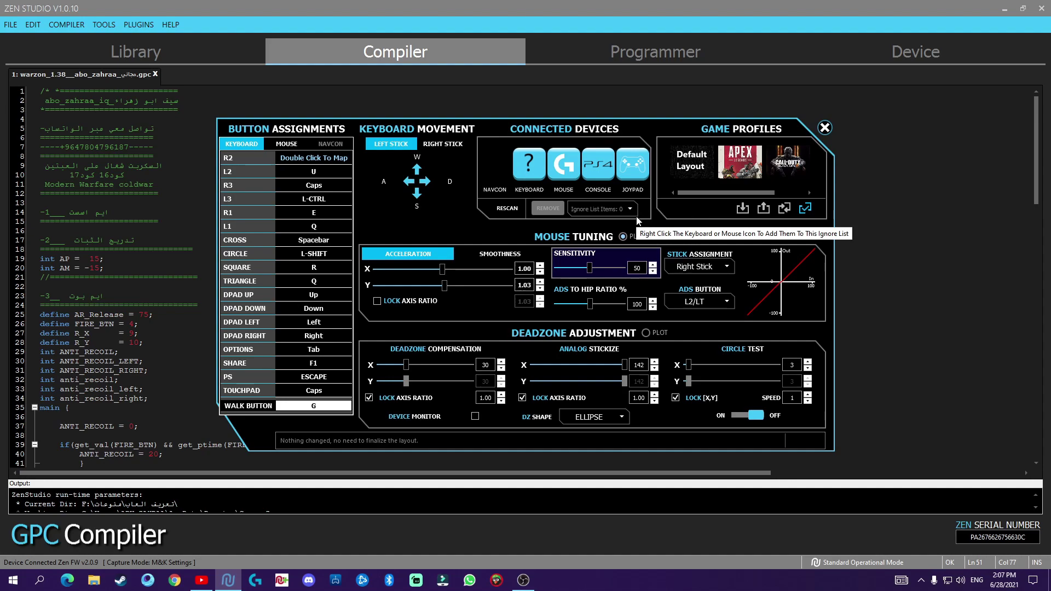
View the layout import dialog for game profiles, cancel it, and close M&K Settings.
click(742, 207)
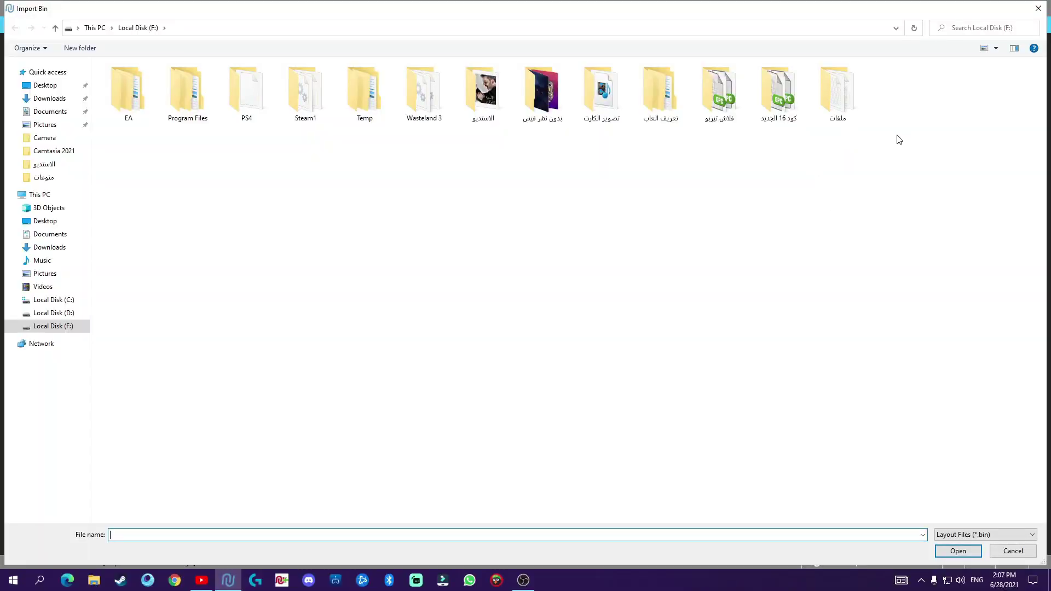
click(1038, 9)
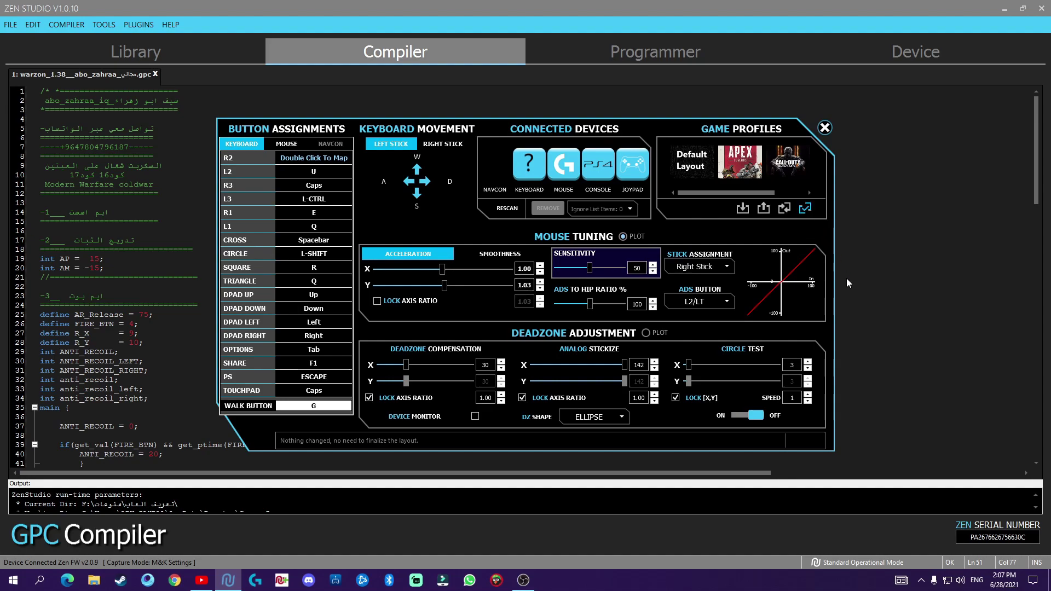
click(823, 128)
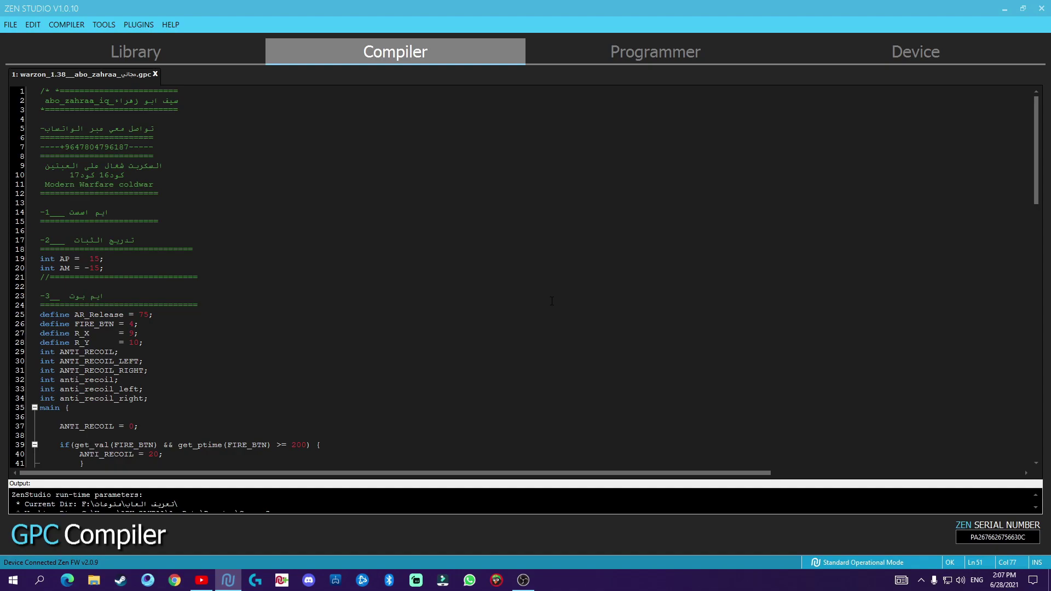
Minimize Zen Studio and select the Call of Duty Modern Warfare shortcut on the desktop.
click(1005, 12)
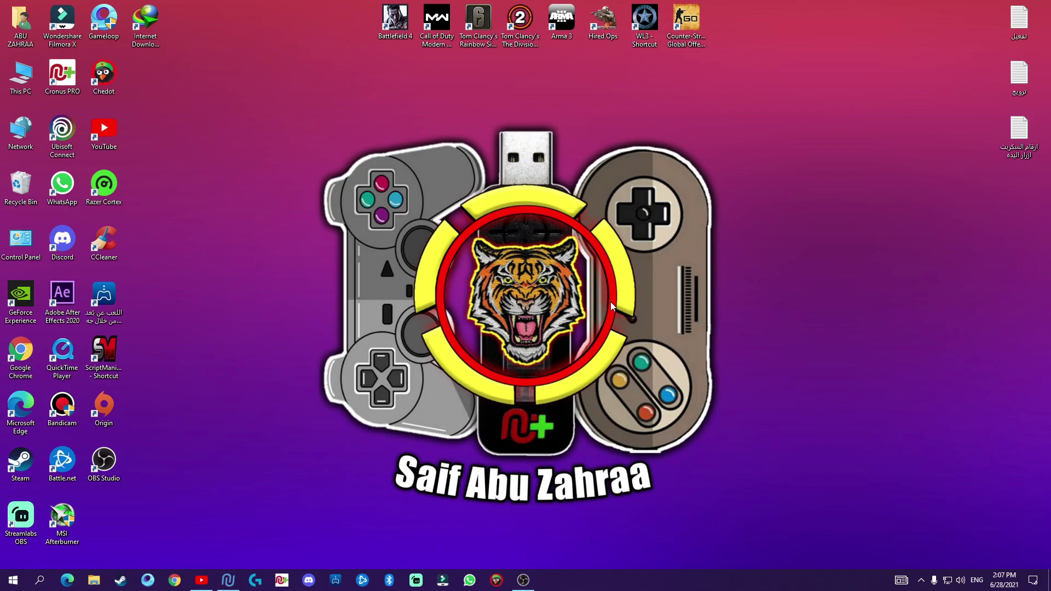
click(437, 21)
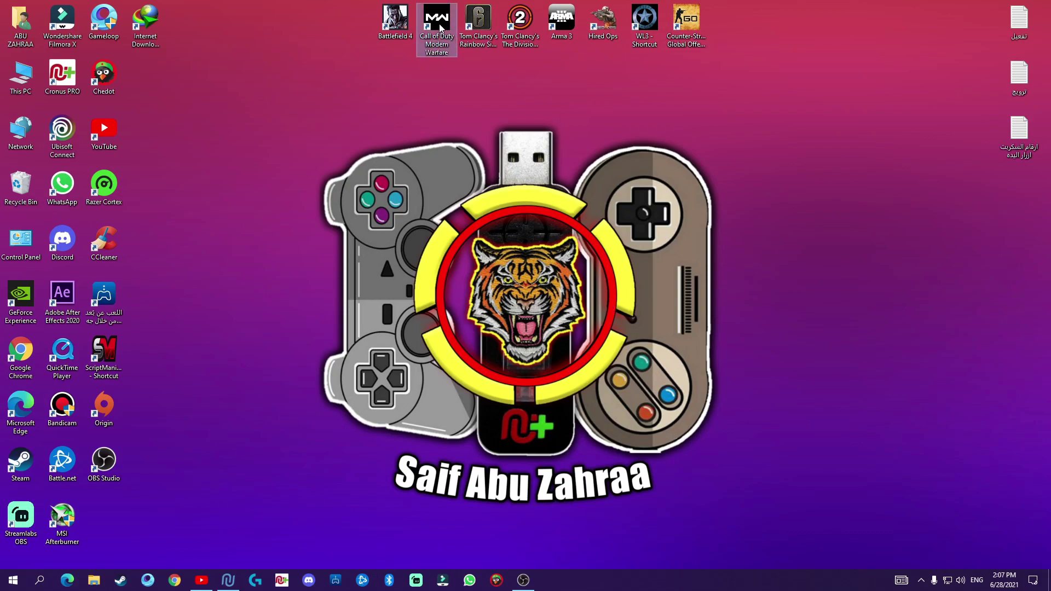